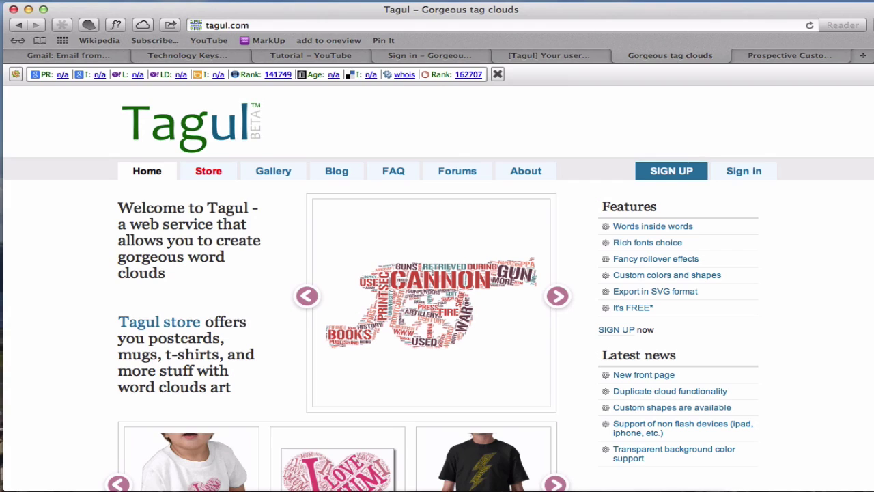
# - Scroll down the Tagul home page past the sample word clouds and store products
pyautogui.scroll(-3, 628, 273)
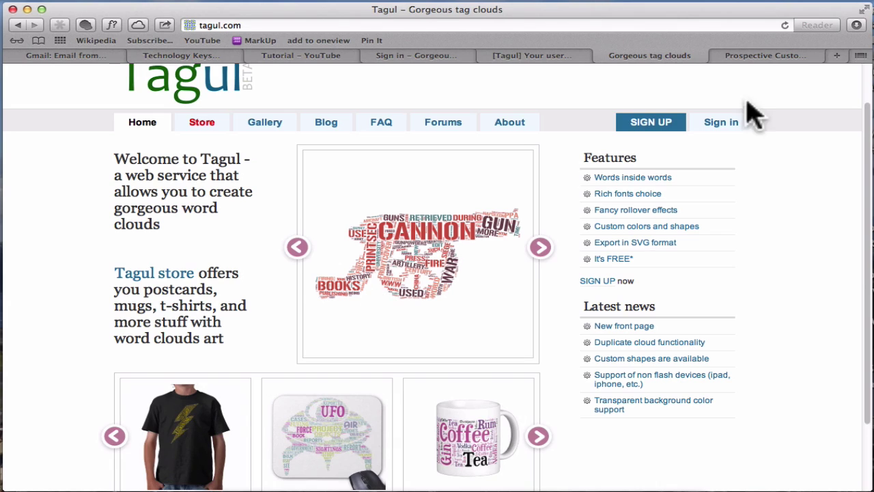
# - Go to the sign-in page and sign in with the account username and password
pyautogui.click(734, 129)
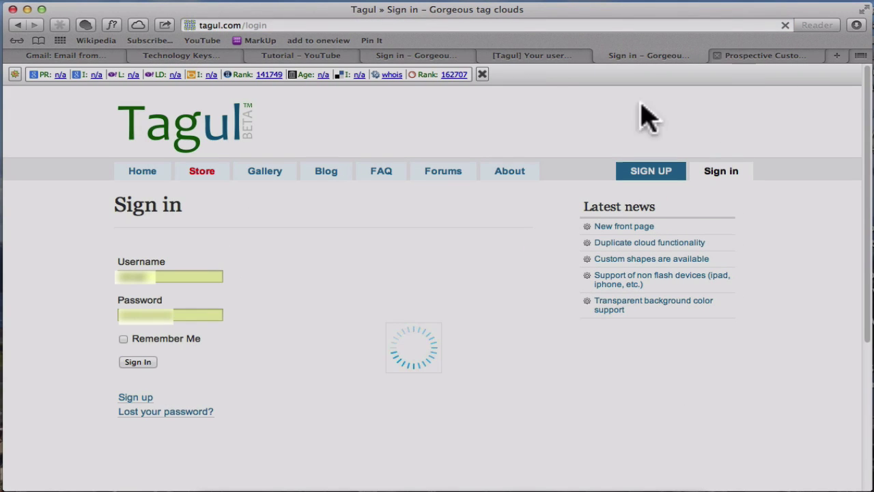
pyautogui.click(137, 363)
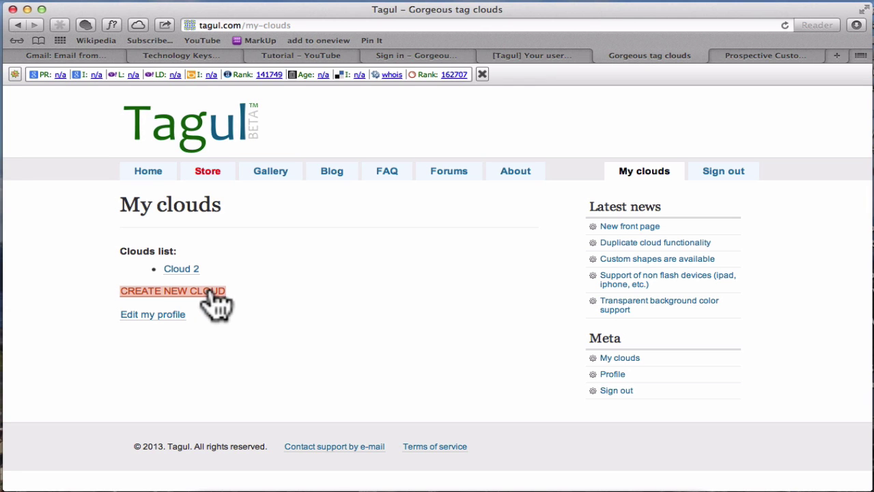
# - Create a new cloud and scroll down the Cloud 3 editor with its demo text
pyautogui.click(210, 292)
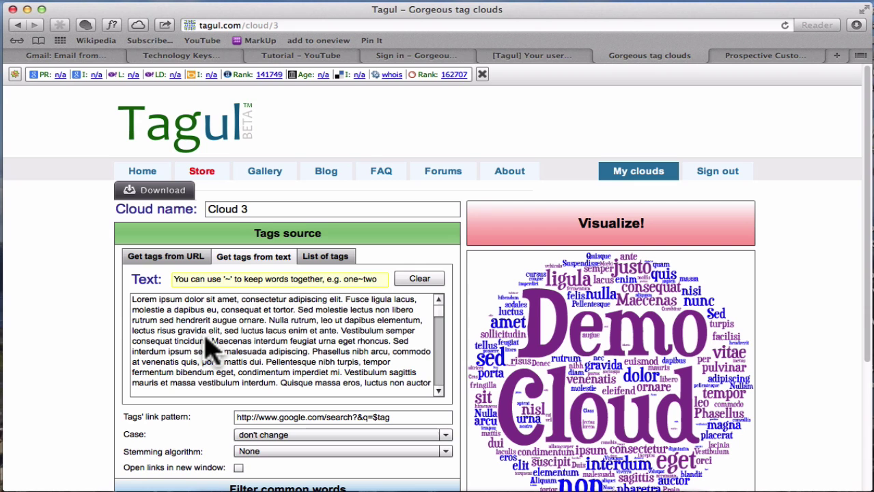
pyautogui.moveTo(866, 127); pyautogui.dragTo(859, 199)
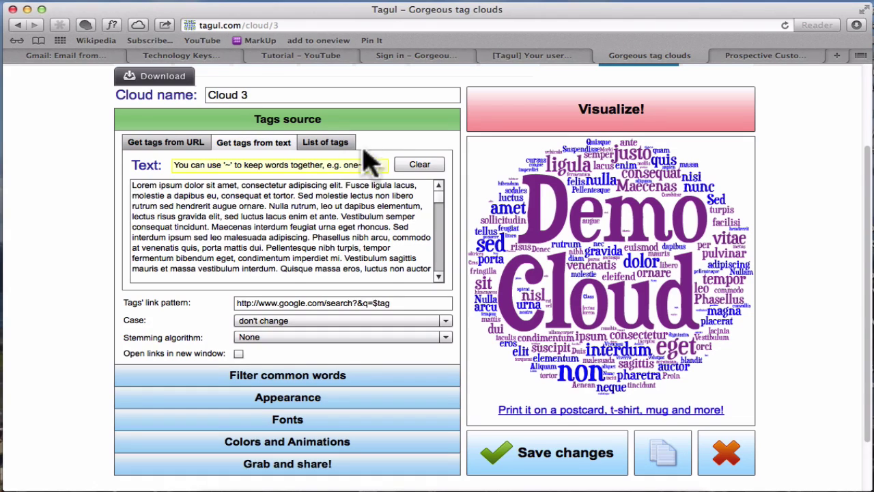
# - Clear the demo text and paste the Lorem Ipsum paragraph copied from TextEdit
pyautogui.click(421, 166)
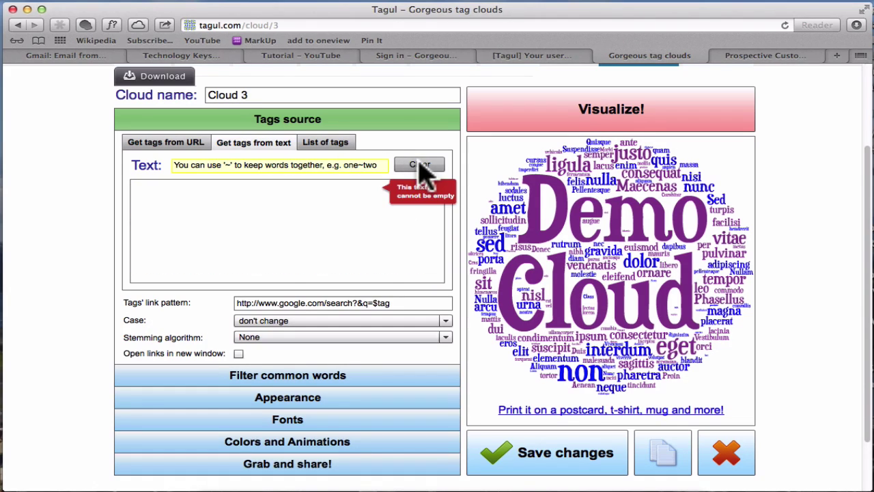
pyautogui.click(156, 203)
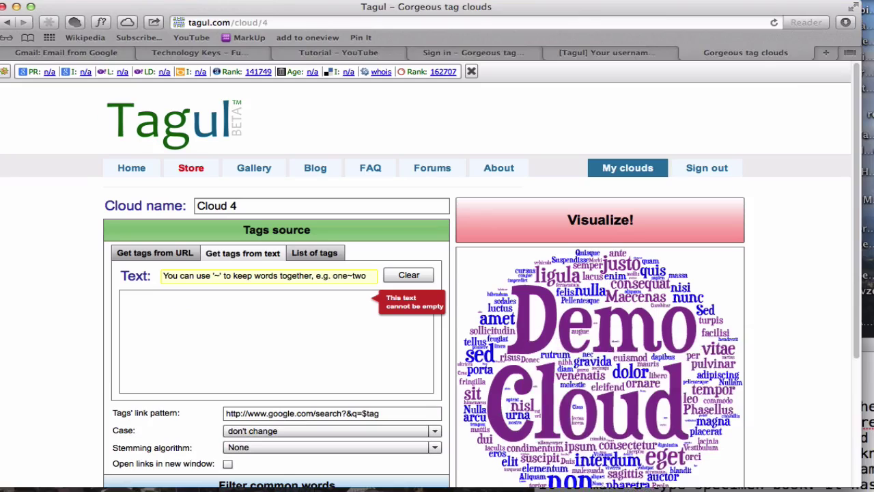
pyautogui.moveTo(652, 341); pyautogui.dragTo(446, 120)
pyautogui.moveTo(334, 184); pyautogui.dragTo(595, 391)
pyautogui.press('super+c')
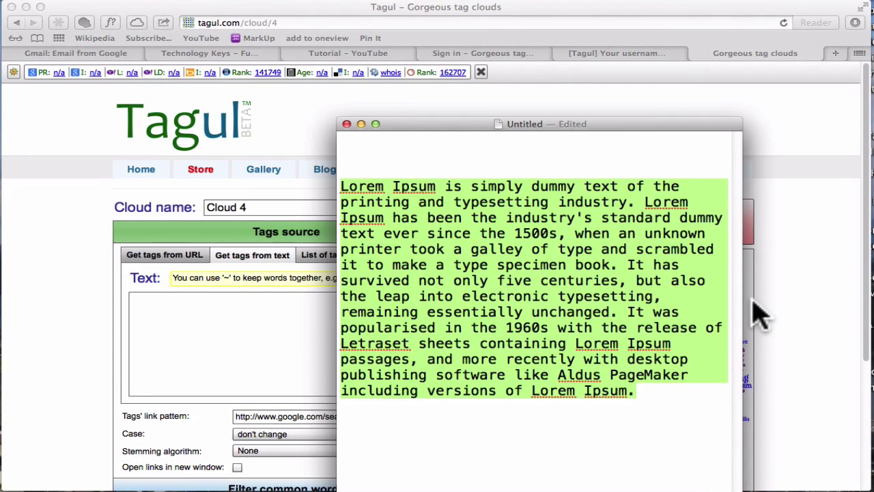
pyautogui.moveTo(419, 128); pyautogui.dragTo(822, 416)
pyautogui.click(176, 317)
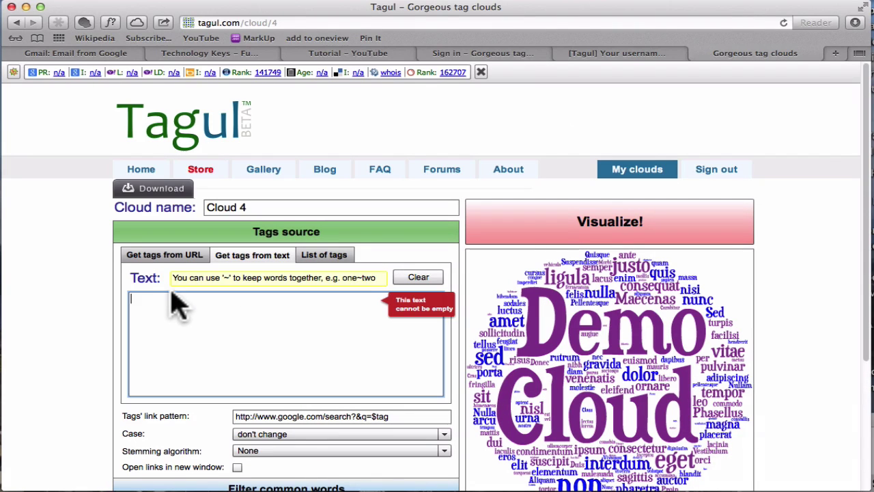
pyautogui.press('super+v')
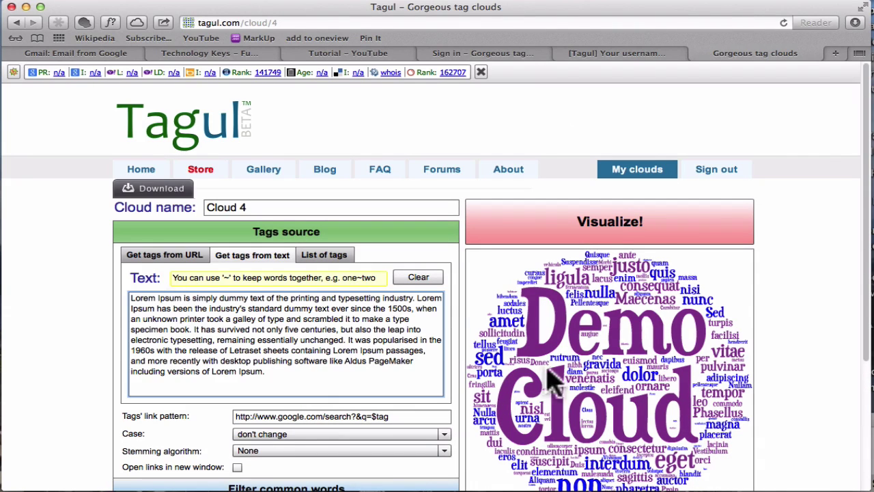
pyautogui.scroll(-2, 866, 204)
pyautogui.moveTo(866, 205); pyautogui.dragTo(860, 264)
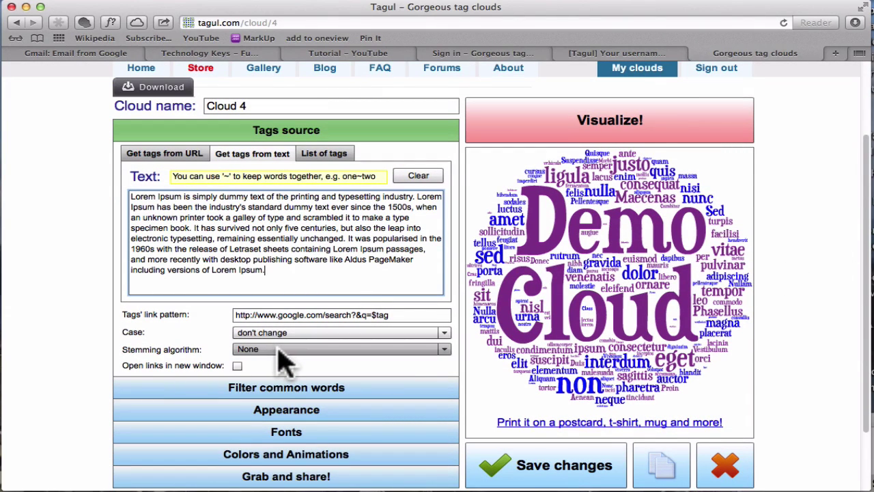
# - Upload bright green bell.png as a custom shape and tune the threshold until the bell is solid
pyautogui.click(315, 412)
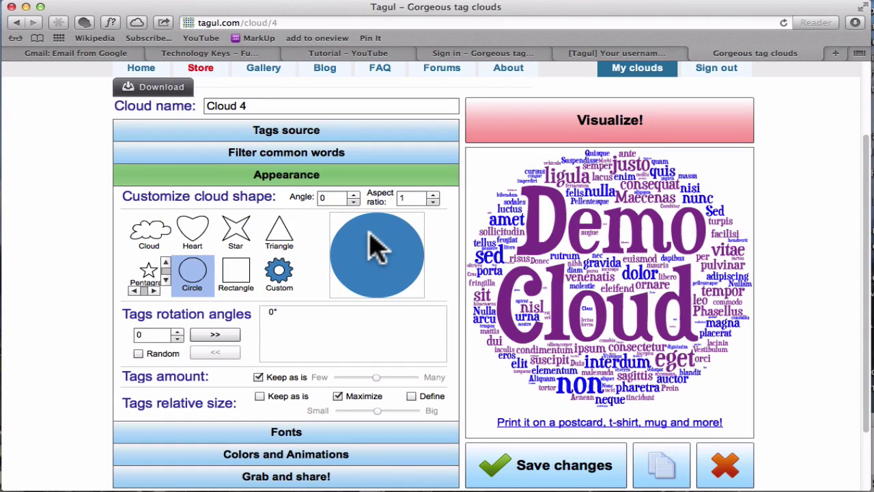
pyautogui.click(286, 280)
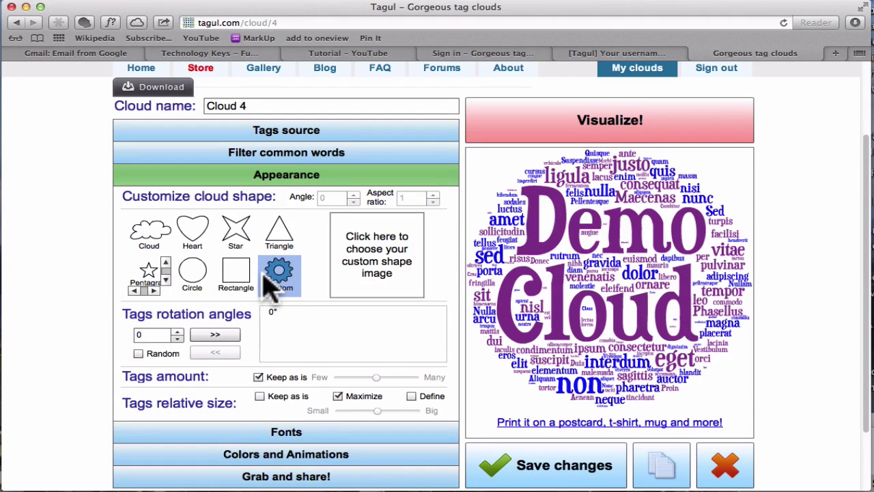
pyautogui.click(379, 259)
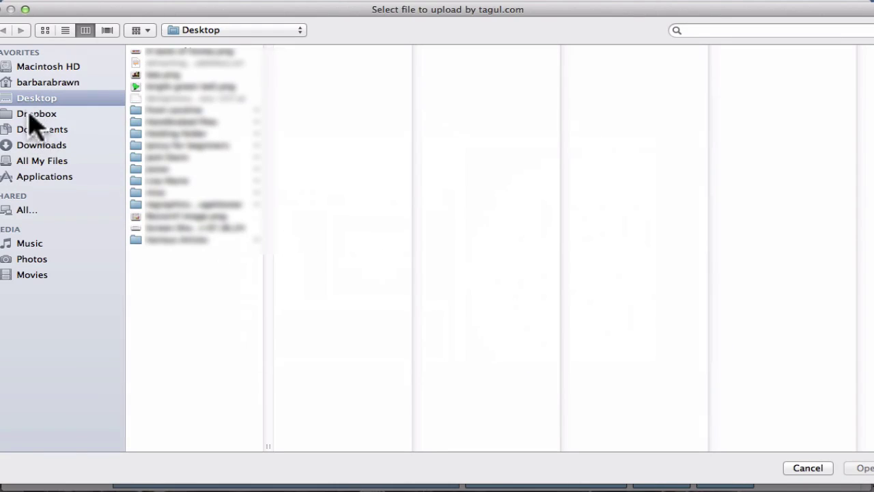
pyautogui.click(163, 88)
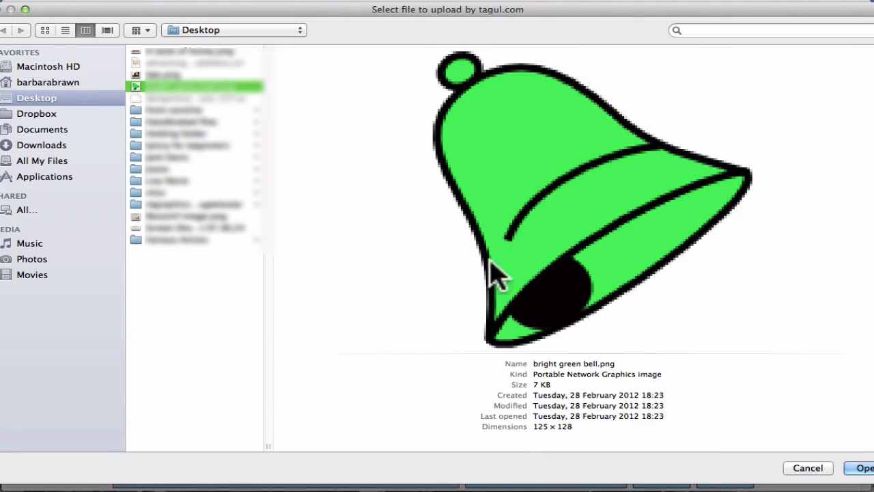
pyautogui.click(861, 468)
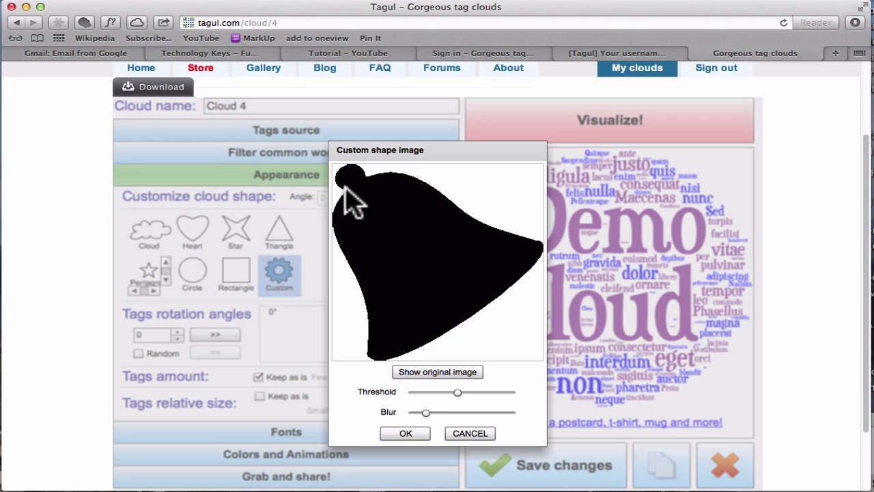
pyautogui.moveTo(457, 393); pyautogui.dragTo(412, 396)
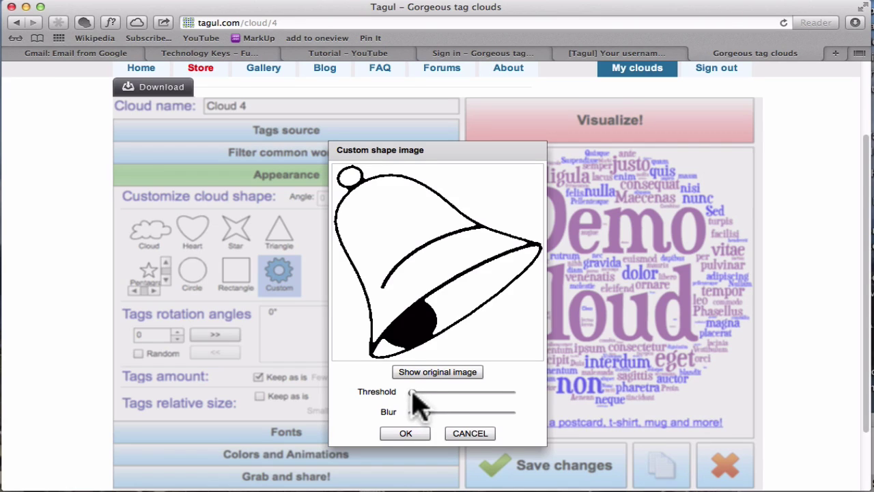
pyautogui.moveTo(412, 392); pyautogui.dragTo(452, 393)
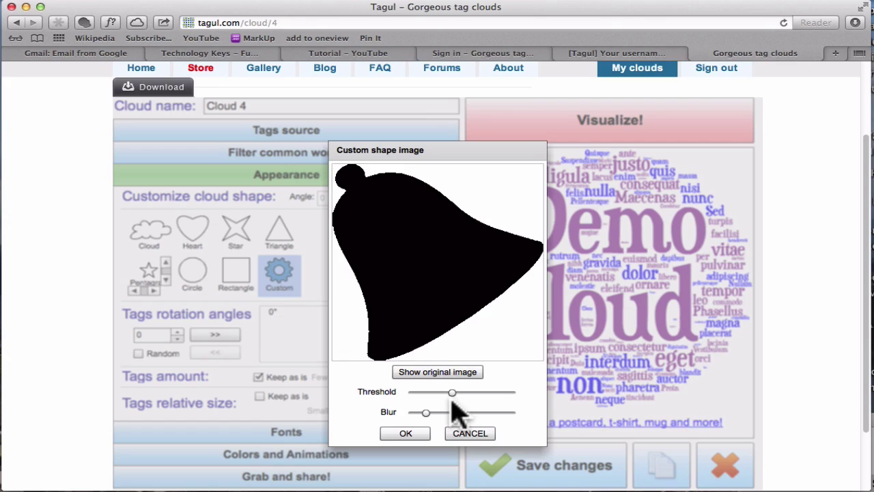
pyautogui.click(405, 433)
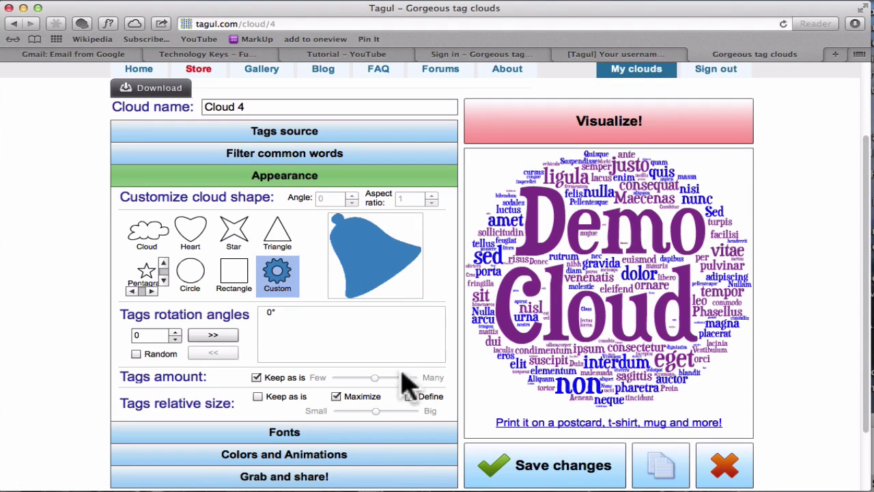
# - Tick Heuristica BoldItalic and Mail Ray Stuff Regular in the font list alongside Duality Regular
pyautogui.click(296, 435)
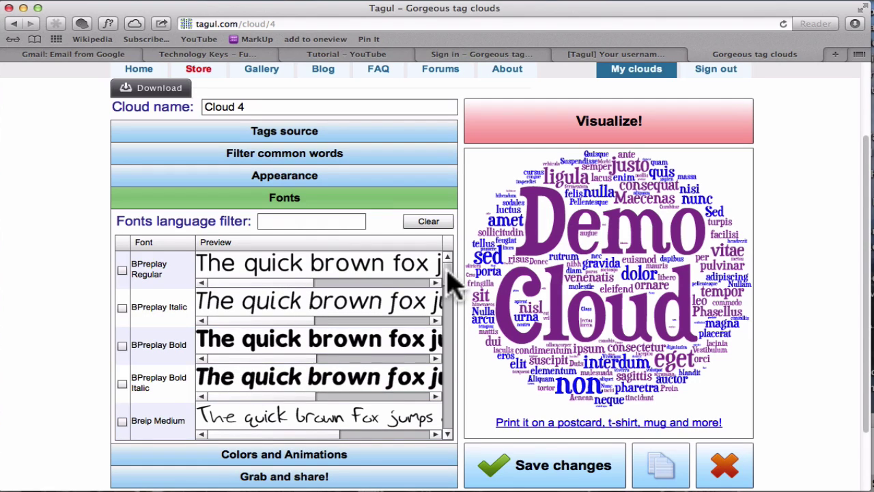
pyautogui.scroll(-2, 450, 297)
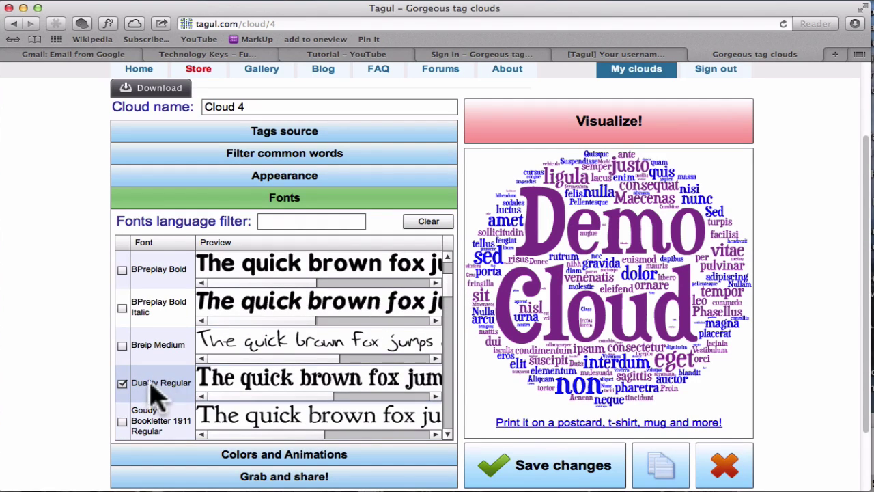
pyautogui.scroll(-3, 447, 318)
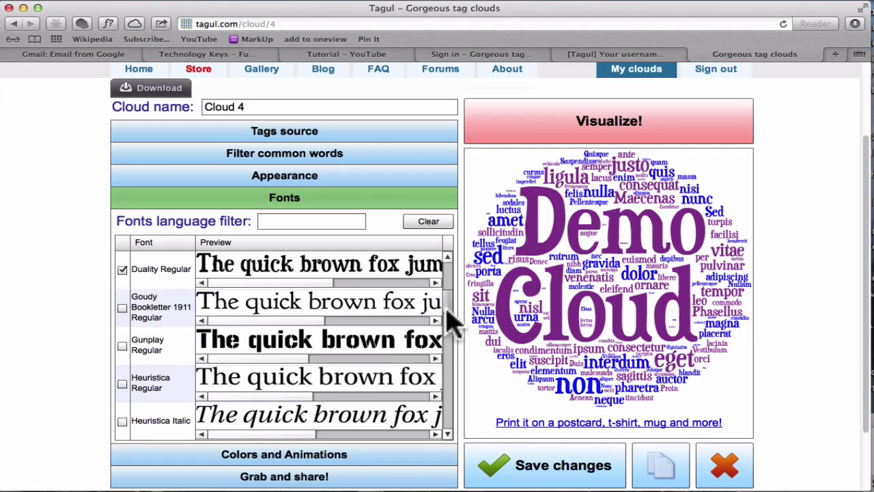
pyautogui.scroll(-2, 447, 263)
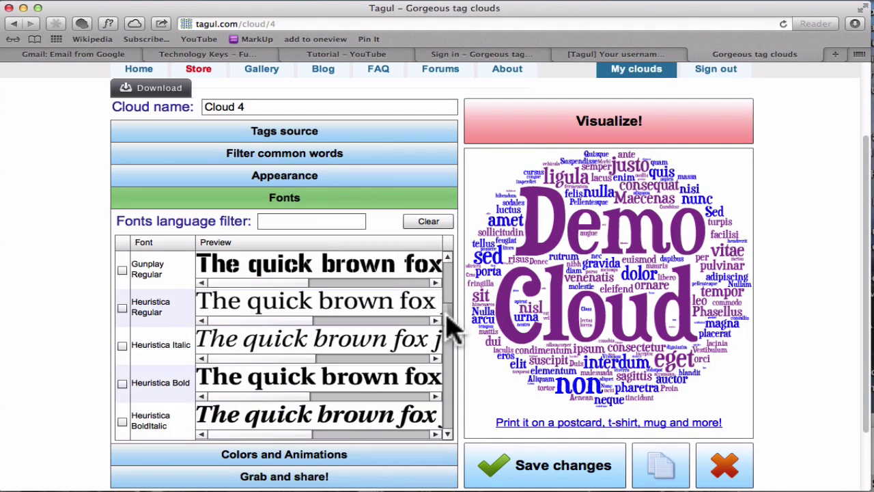
pyautogui.click(122, 421)
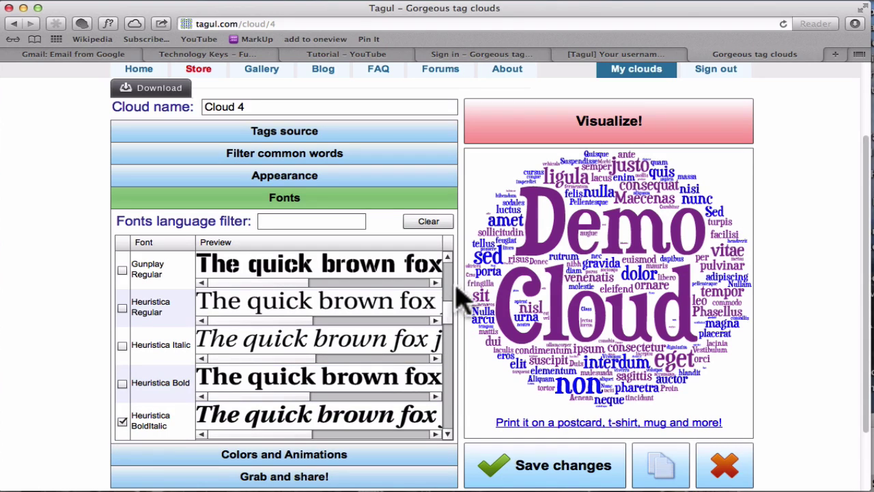
pyautogui.moveTo(446, 328); pyautogui.dragTo(447, 371)
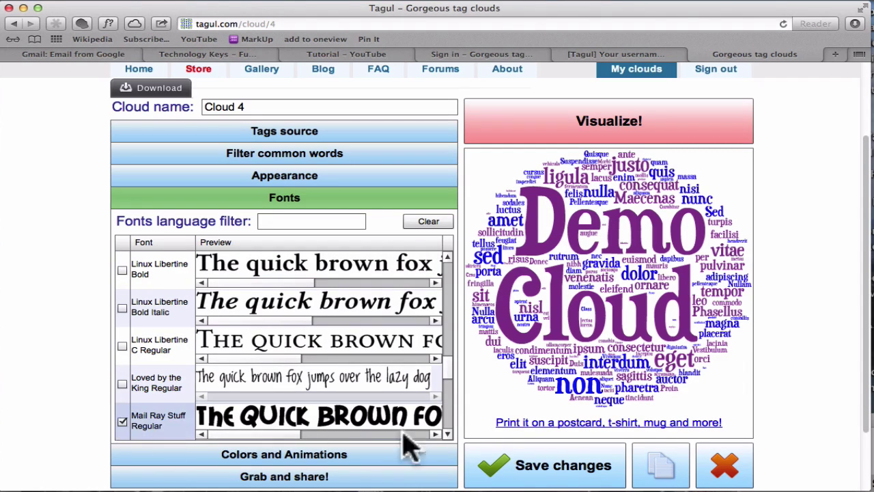
pyautogui.click(309, 456)
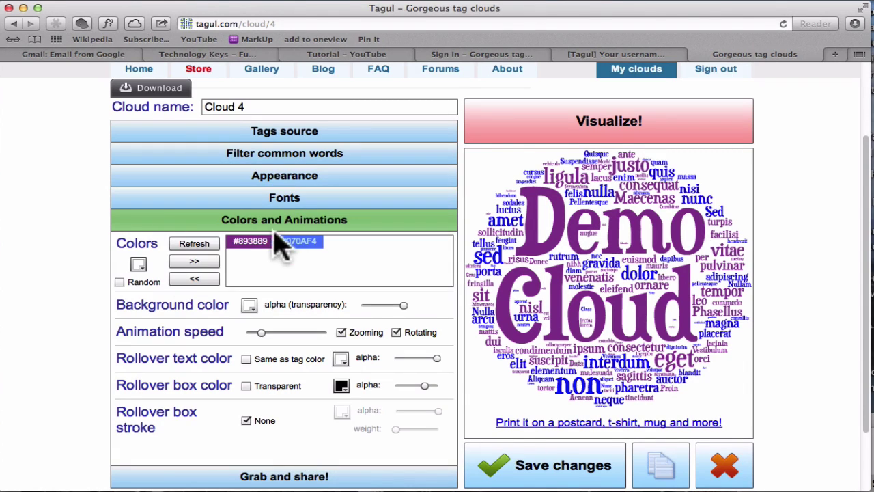
# - Replace the purple and blue word colours with #000000, #33CC66 and #CC3300
pyautogui.click(190, 283)
pyautogui.click(190, 283)
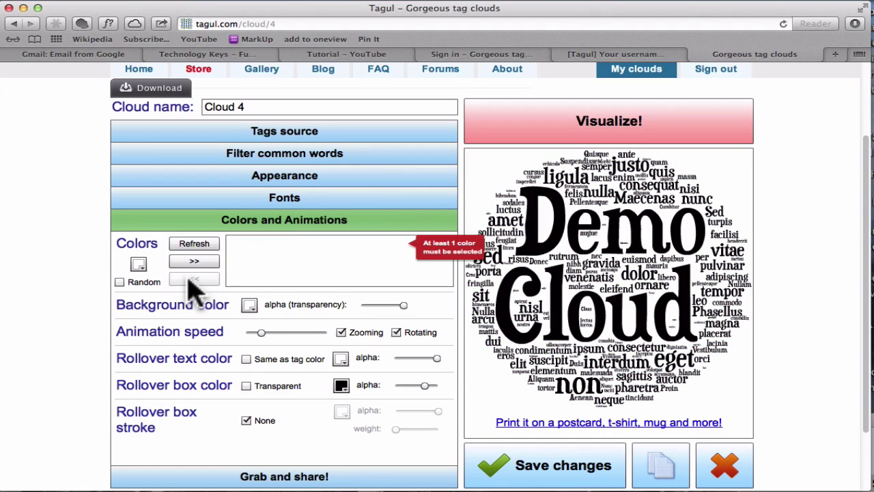
pyautogui.click(136, 266)
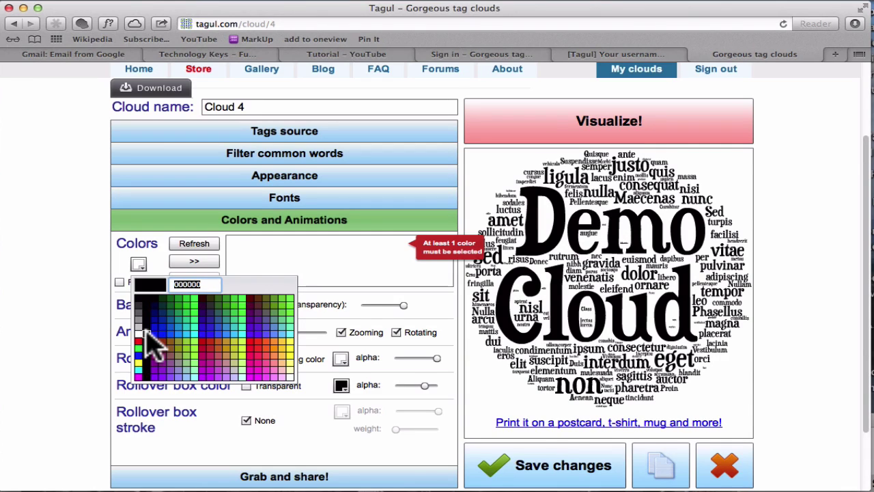
pyautogui.click(146, 334)
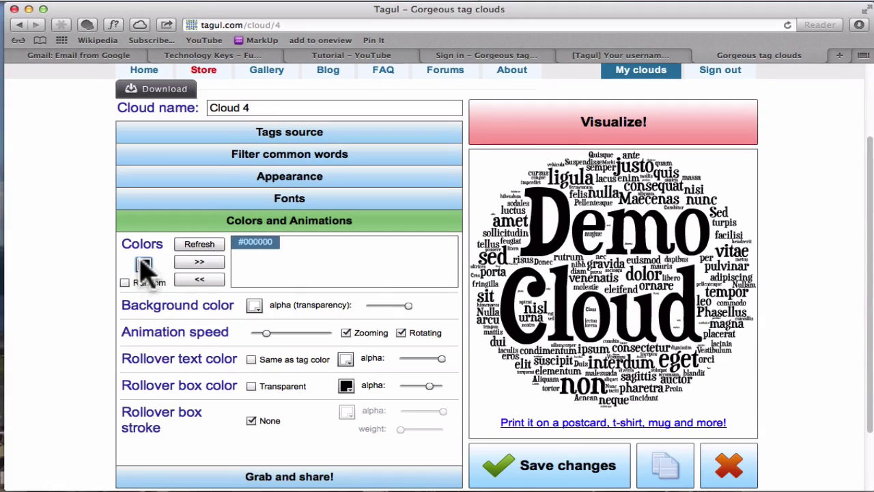
pyautogui.click(139, 265)
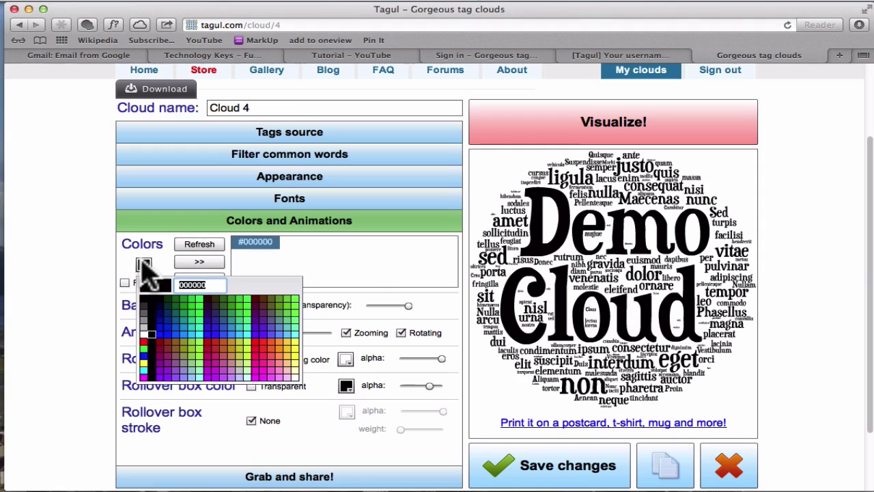
pyautogui.click(244, 325)
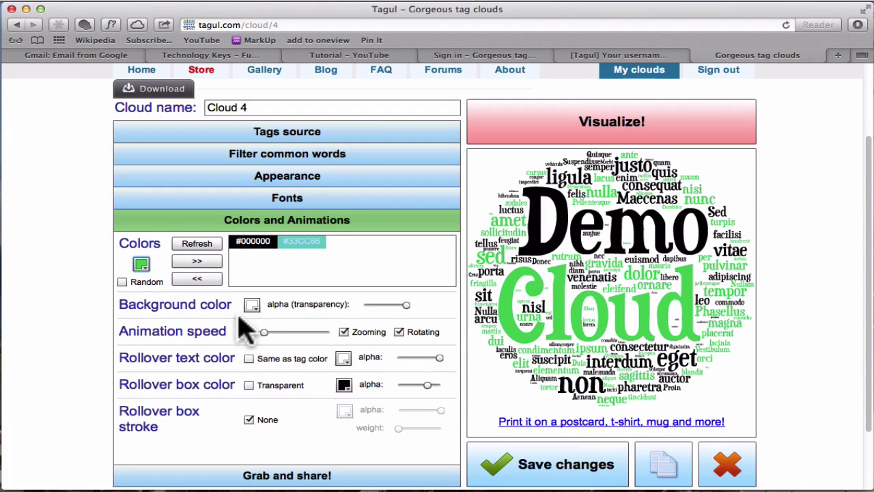
pyautogui.click(141, 264)
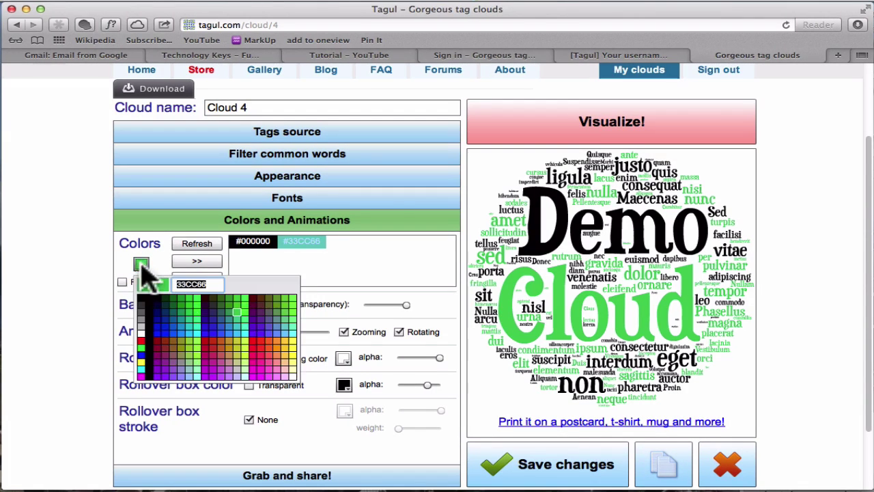
pyautogui.click(216, 352)
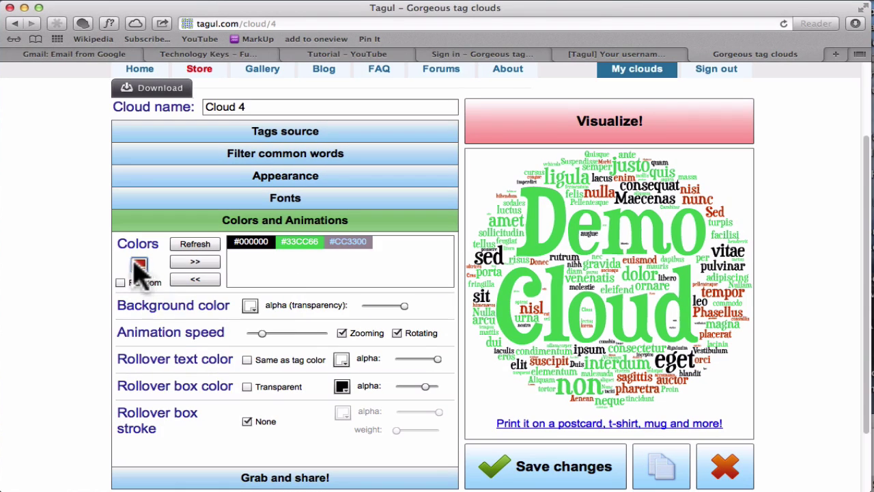
pyautogui.click(141, 265)
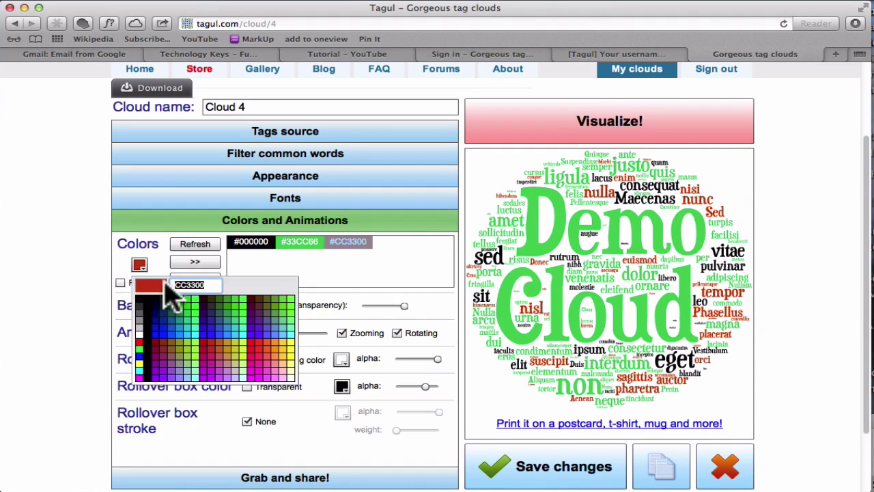
pyautogui.click(342, 289)
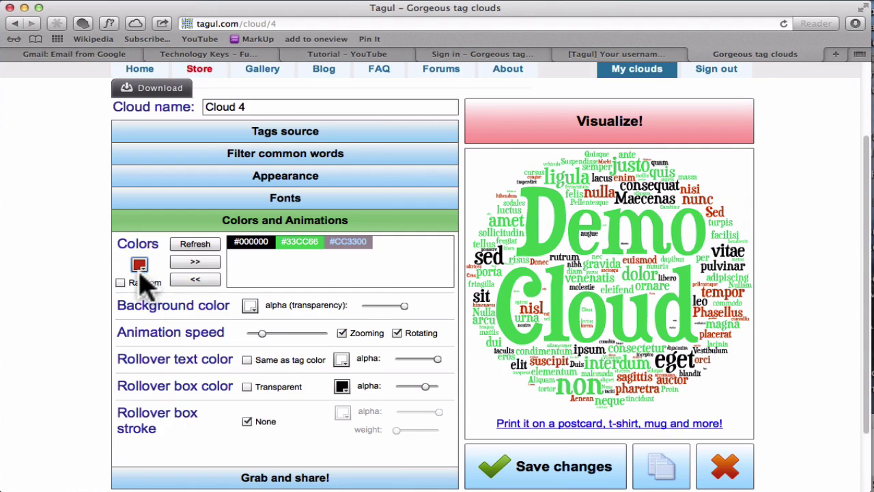
# - Set the background to light cyan 99FFFF and the rollover box alpha to about 0.34
pyautogui.click(250, 306)
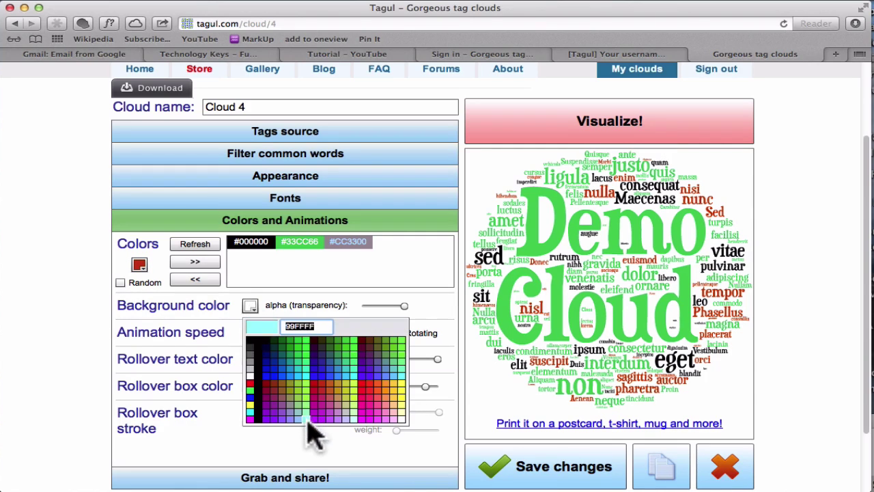
pyautogui.click(353, 417)
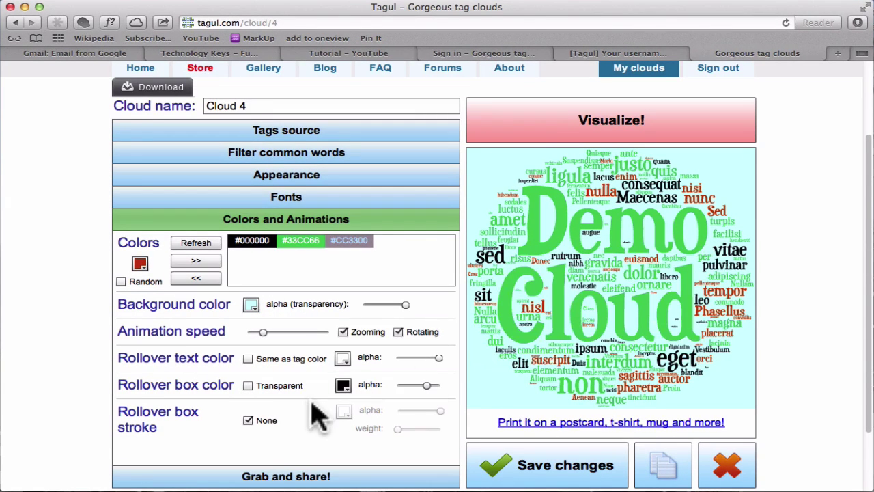
pyautogui.moveTo(426, 385); pyautogui.dragTo(395, 387)
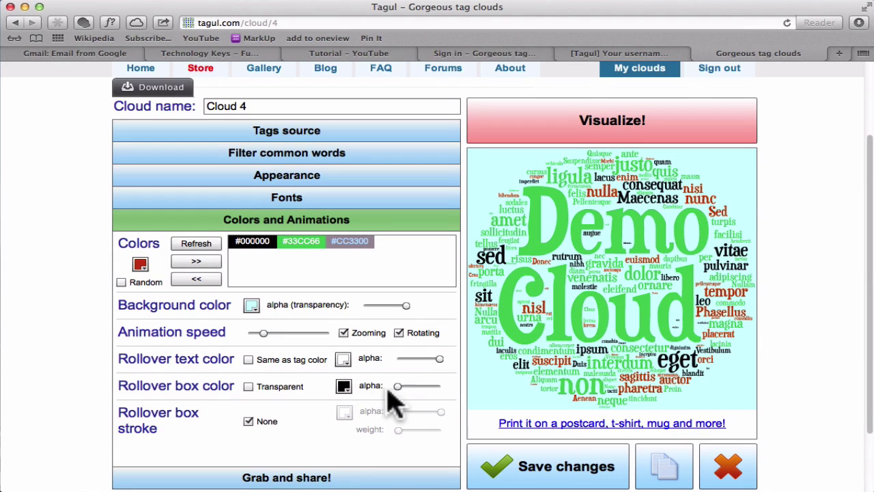
pyautogui.moveTo(398, 387)
pyautogui.mouseDown()
pyautogui.moveTo(435, 387)
pyautogui.moveTo(410, 387)
pyautogui.mouseUp()
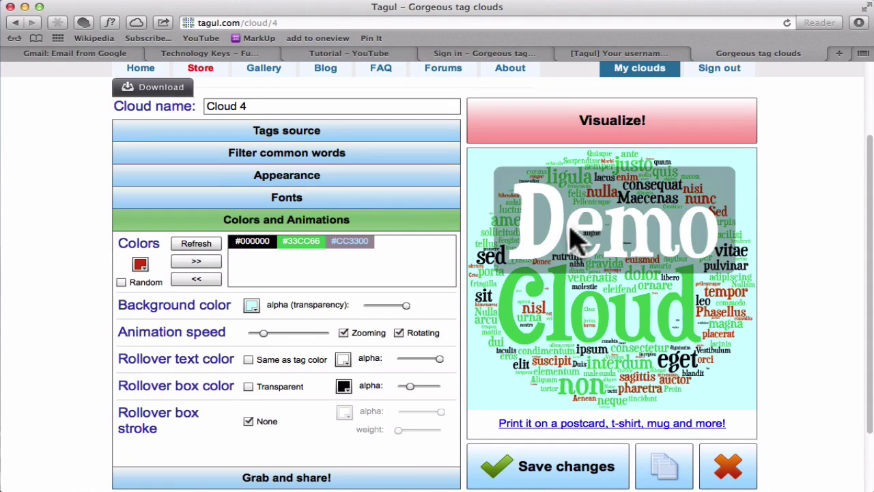
# - Visualize the cloud, then test the Ipsum word's link, which opens a Google search
pyautogui.click(640, 123)
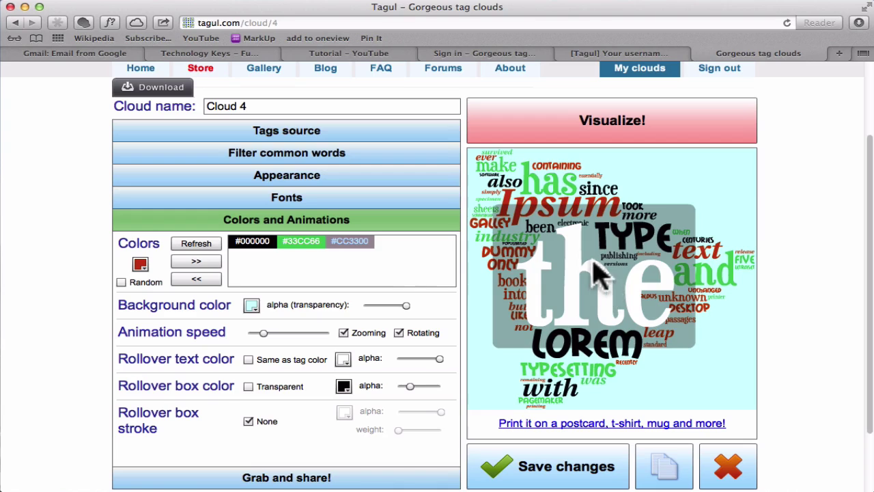
pyautogui.click(546, 207)
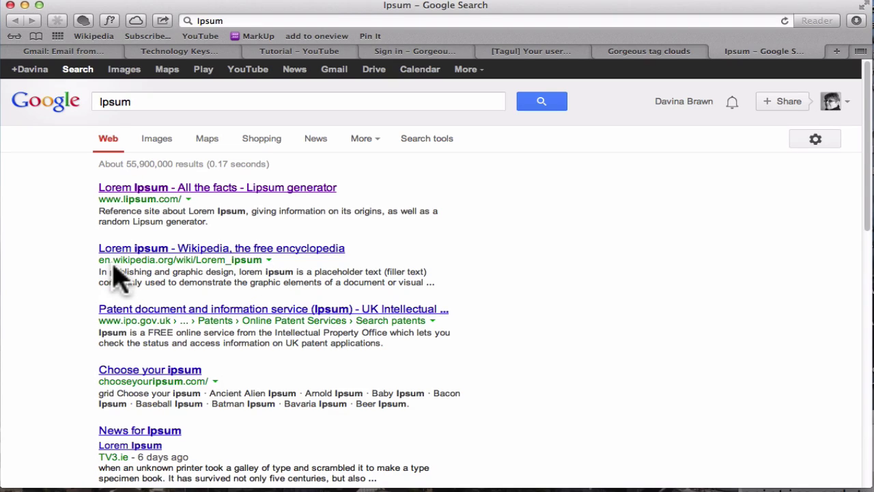
# - Close the Google search tab and save the changes to Cloud 4
pyautogui.click(716, 52)
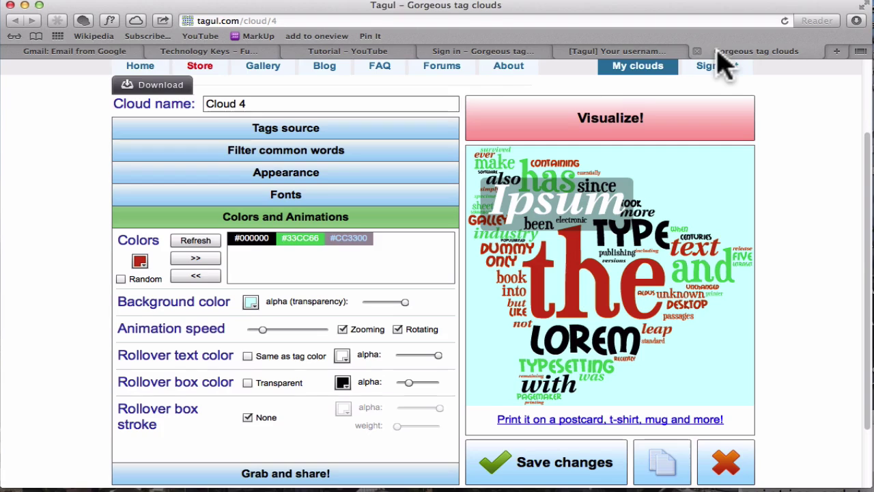
pyautogui.scroll(-1, 866, 198)
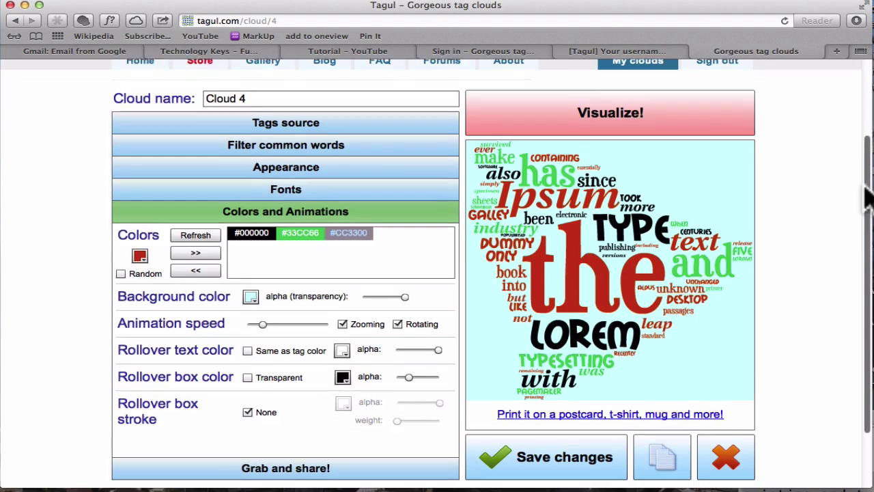
pyautogui.scroll(-2, 866, 198)
pyautogui.scroll(1, 866, 226)
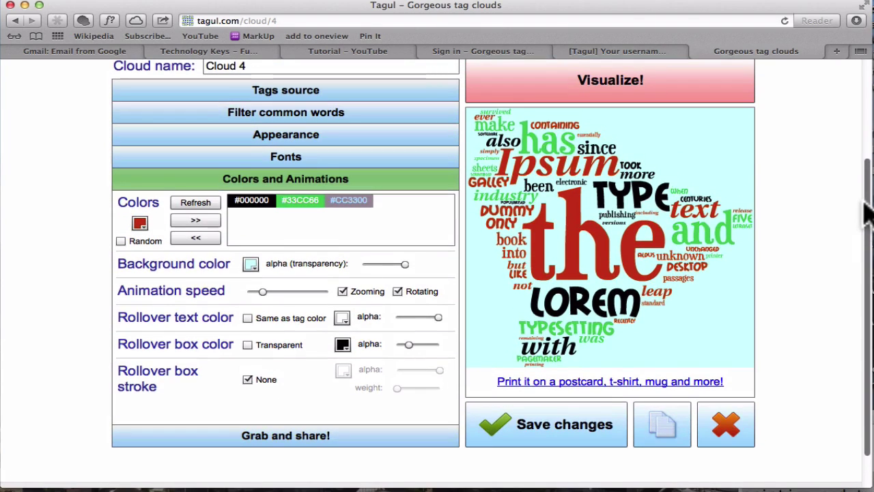
pyautogui.click(561, 423)
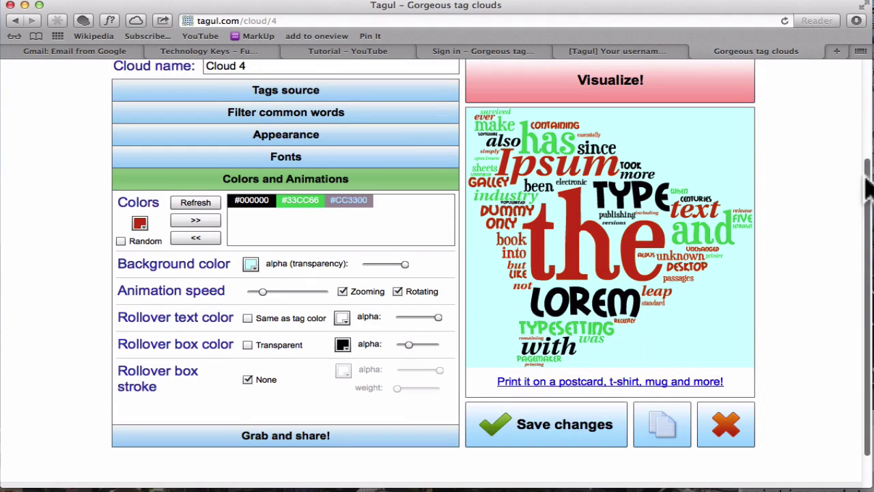
# - Reopen Cloud 4 from the My clouds list
pyautogui.moveTo(868, 166); pyautogui.dragTo(866, 87)
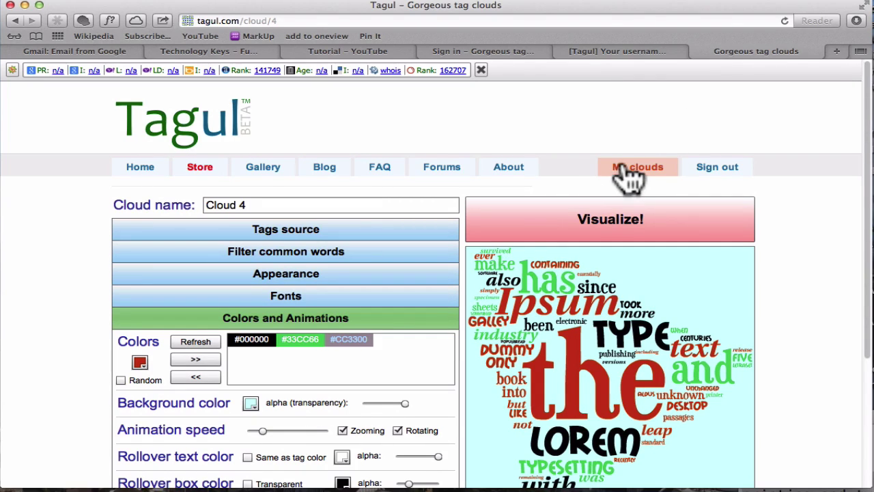
pyautogui.click(618, 168)
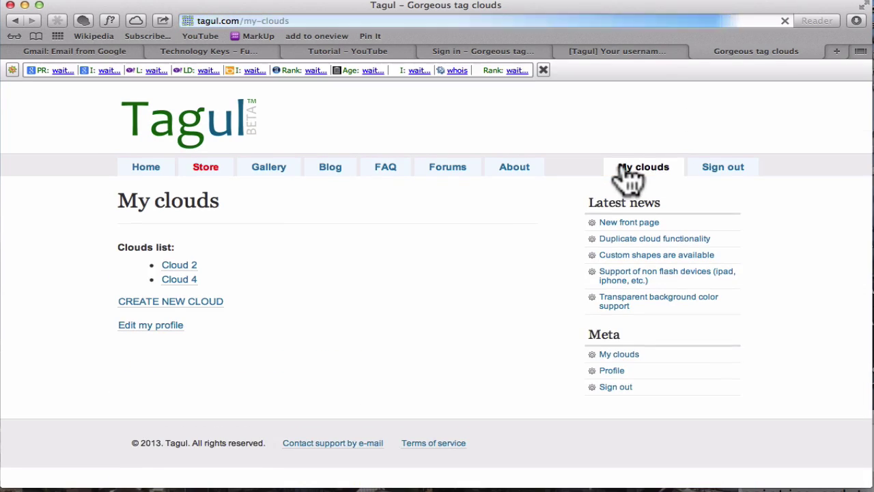
pyautogui.click(178, 284)
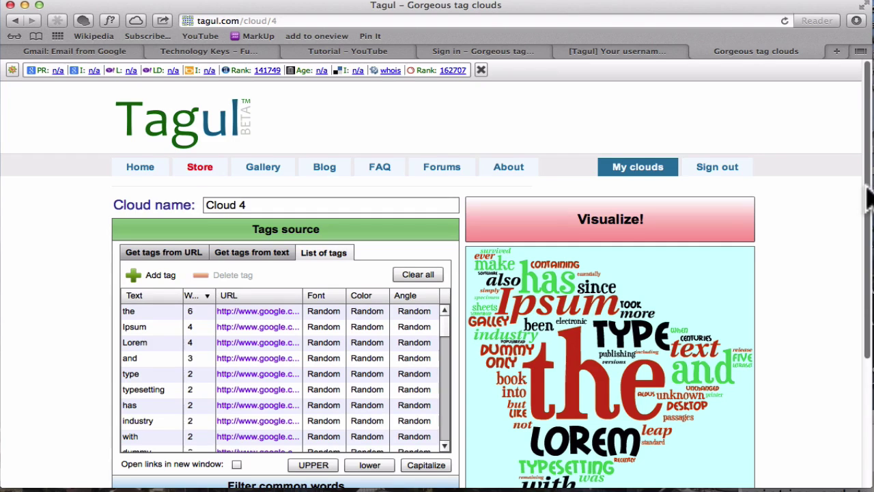
# - Save Cloud 4 as an 800 × 801 PNG graphic image, Cloud 4.png, on the Desktop
pyautogui.moveTo(869, 198); pyautogui.dragTo(843, 316)
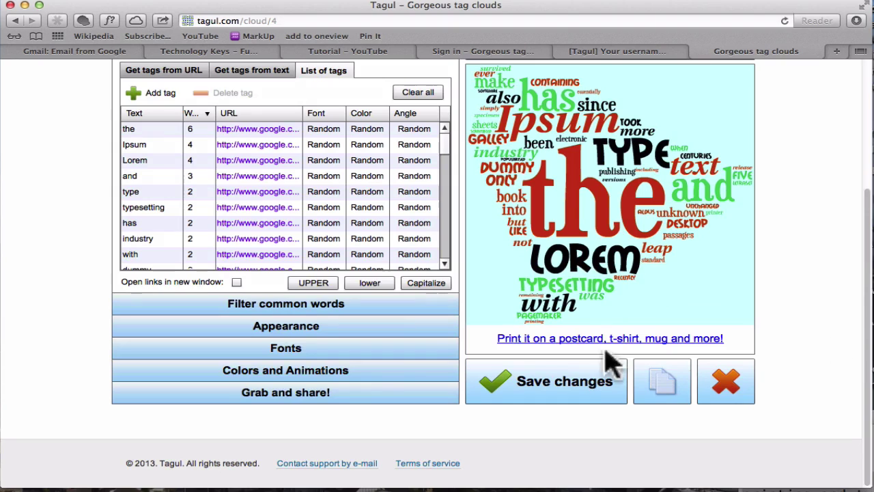
pyautogui.click(294, 395)
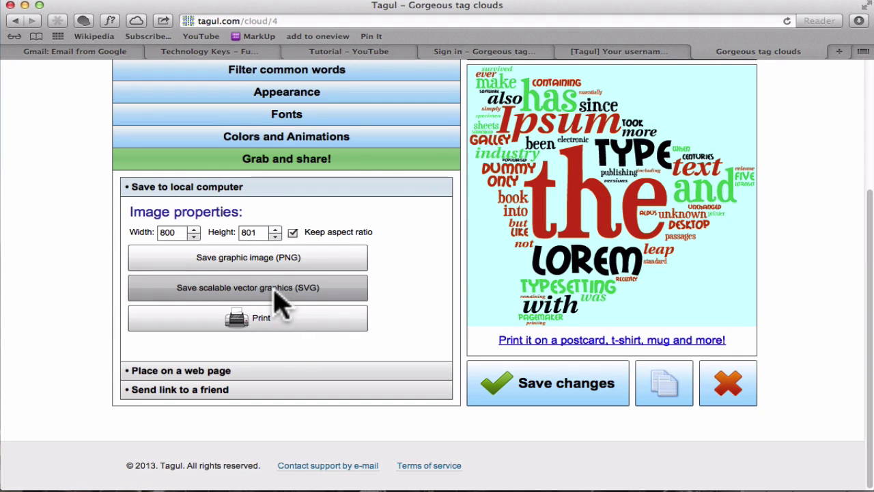
pyautogui.click(264, 260)
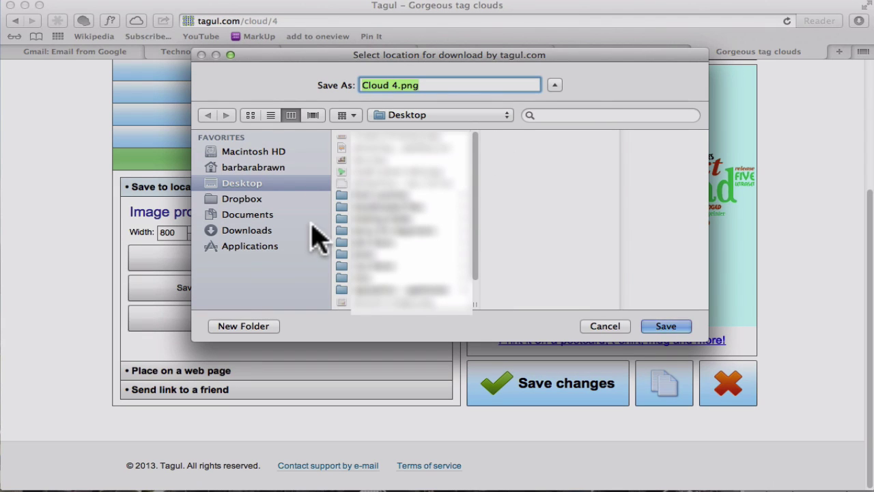
pyautogui.click(661, 327)
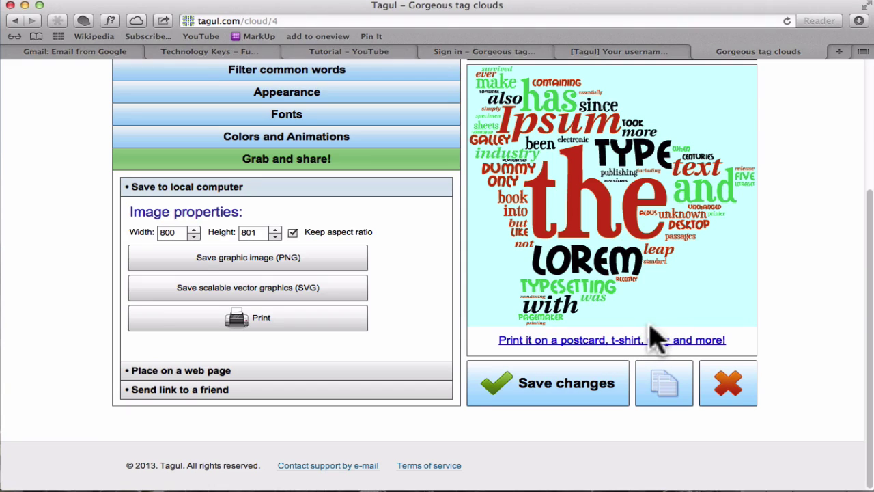